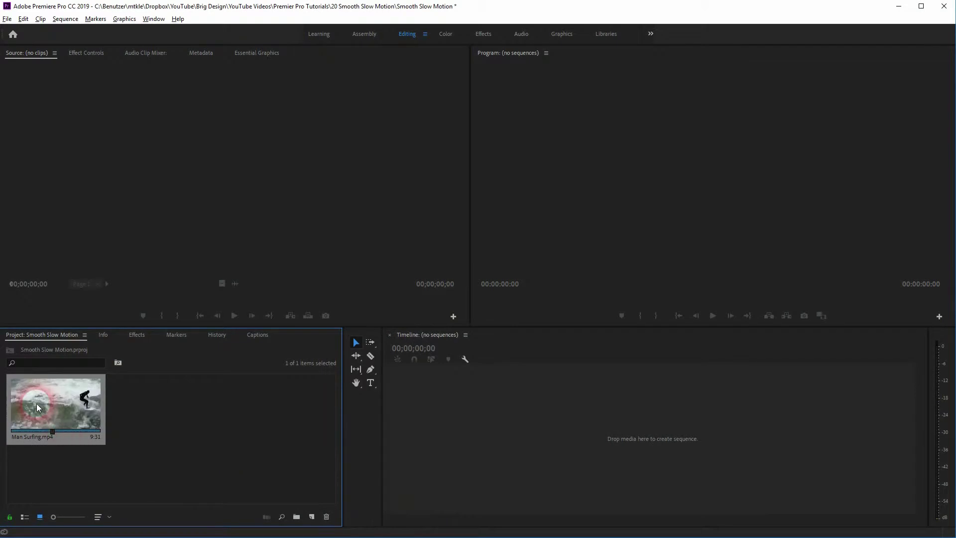
Create a sequence from the Man Surfing.mp4 clip and remove its audio by unlinking and deleting it from the timeline
{"action": "right_click", "coordinate": [88, 399]}
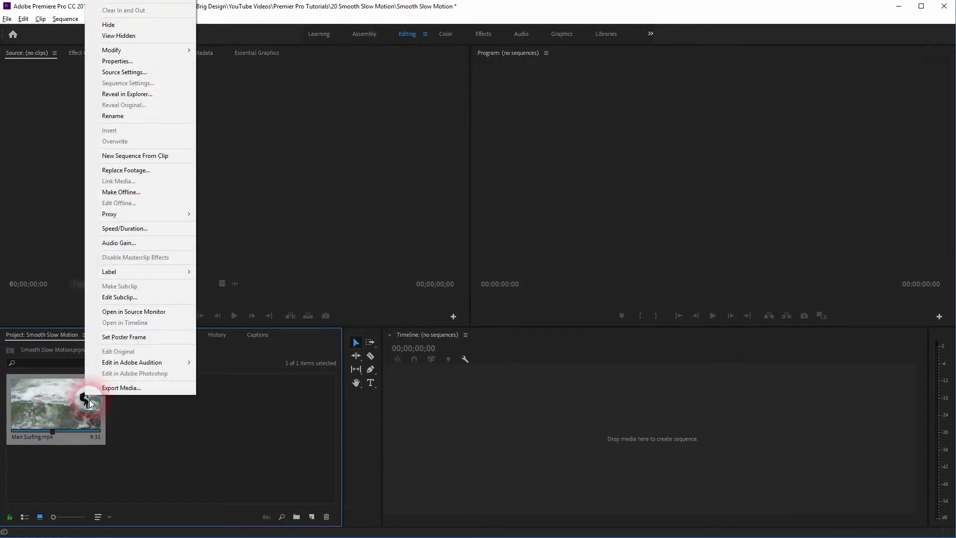
{"action": "left_click", "coordinate": [166, 156]}
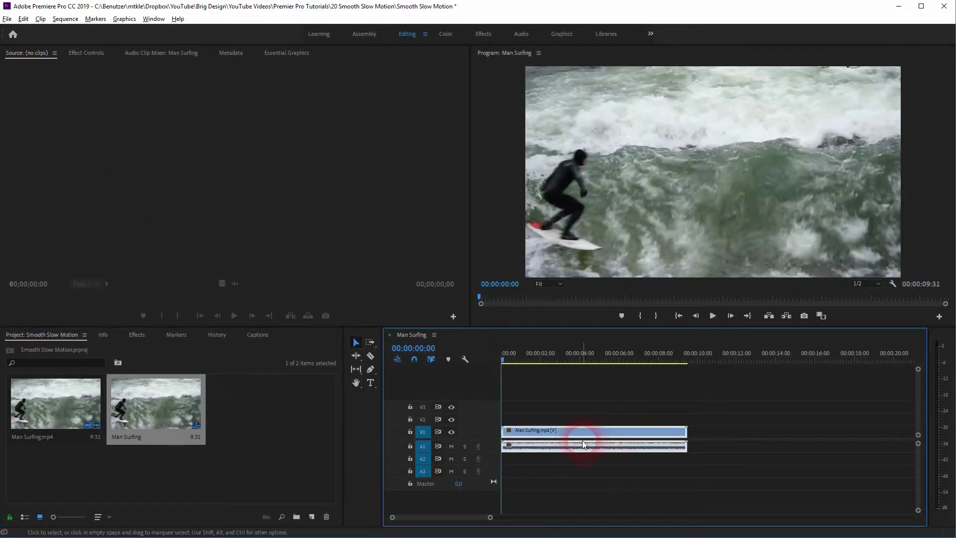
{"action": "right_click", "coordinate": [581, 441]}
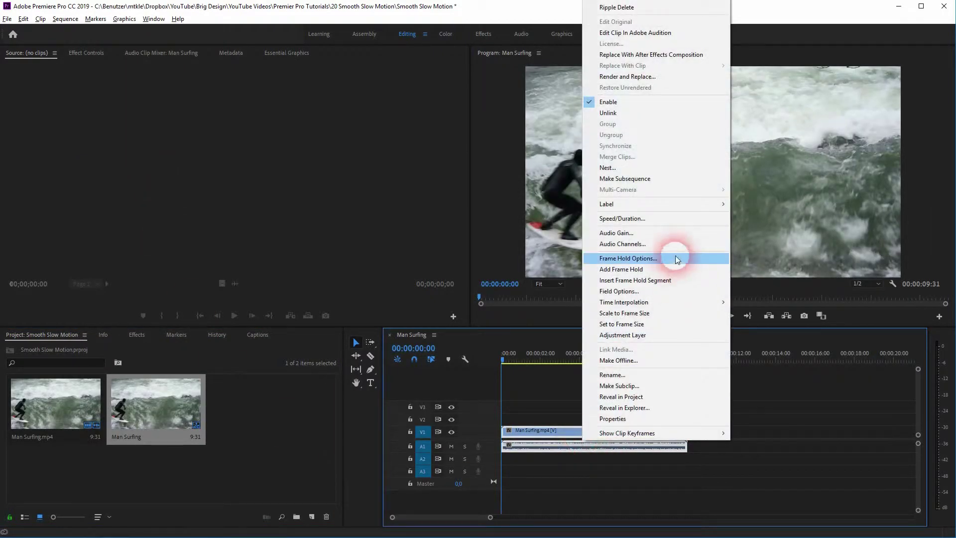
{"action": "left_click", "coordinate": [619, 112]}
{"action": "left_click", "coordinate": [619, 443]}
{"action": "key", "text": "Delete"}
Check the sequence's frame rate and the available timebase options in the sequence settings
{"action": "left_click", "coordinate": [66, 19]}
{"action": "left_click", "coordinate": [84, 28]}
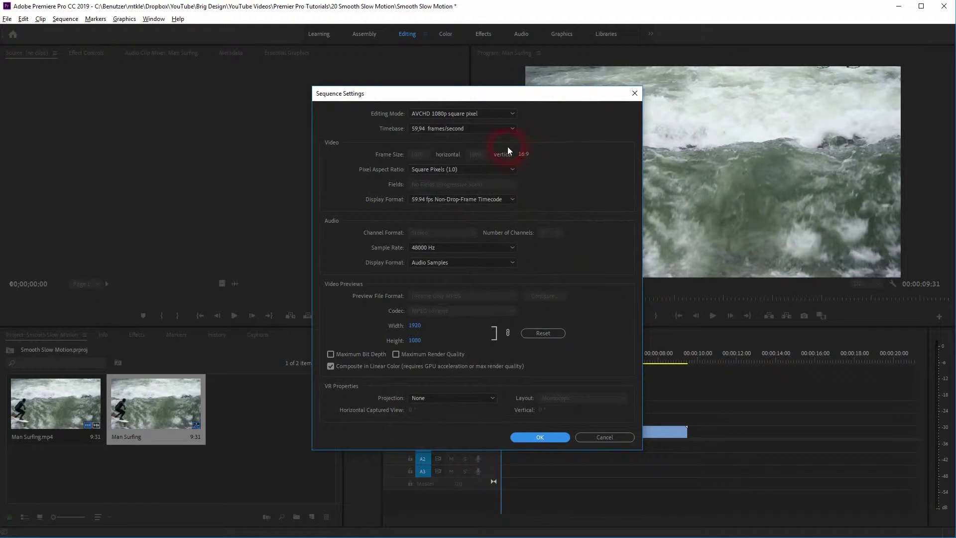
{"action": "left_click", "coordinate": [500, 128]}
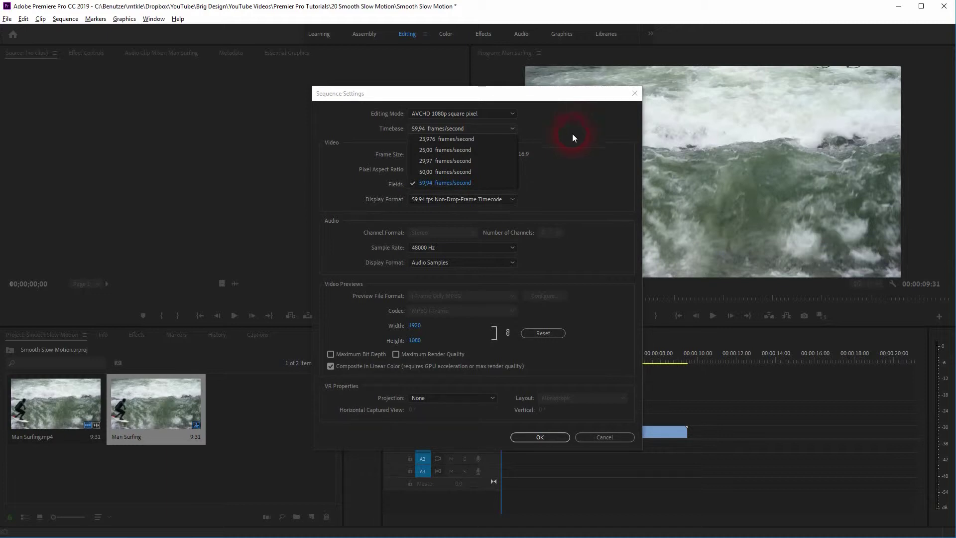
{"action": "left_click", "coordinate": [571, 148]}
{"action": "left_click", "coordinate": [542, 438]}
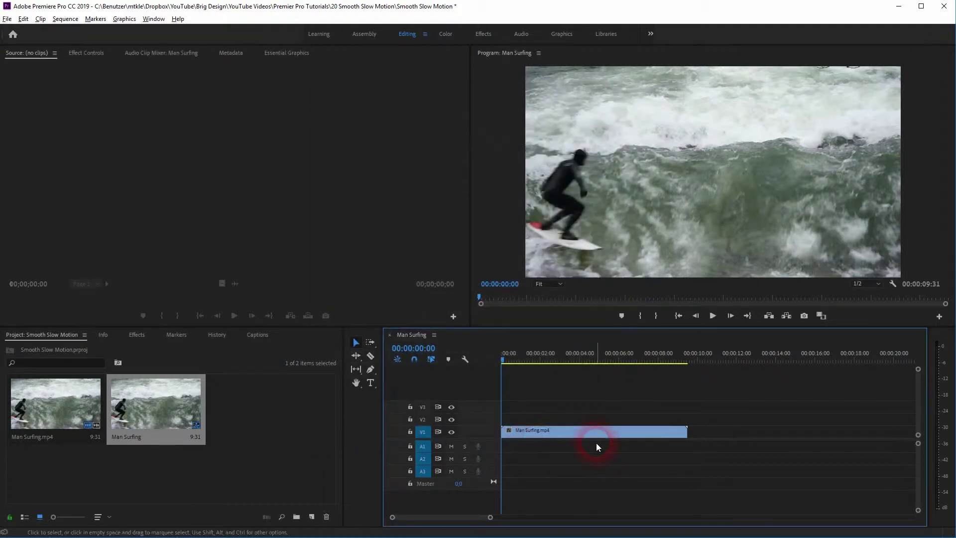
Try slowing the whole Man Surfing.mp4 clip to 50% speed and undo the change
{"action": "left_click", "coordinate": [572, 437]}
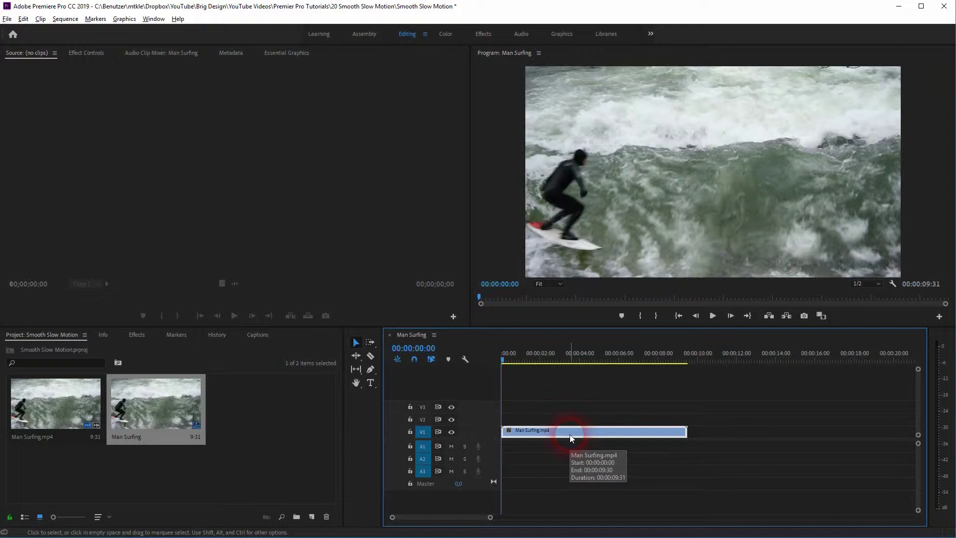
{"action": "right_click", "coordinate": [570, 435]}
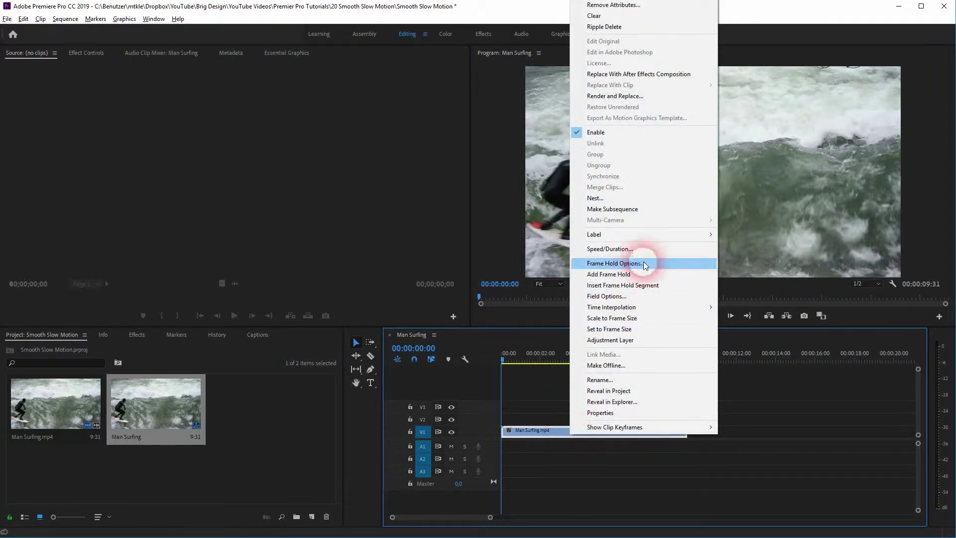
{"action": "left_click", "coordinate": [645, 248]}
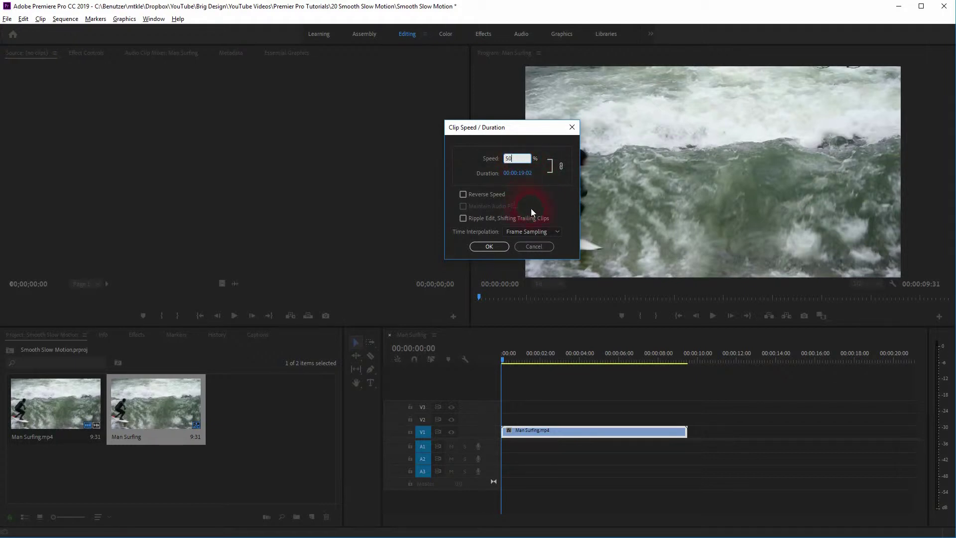
{"action": "left_click", "coordinate": [481, 245]}
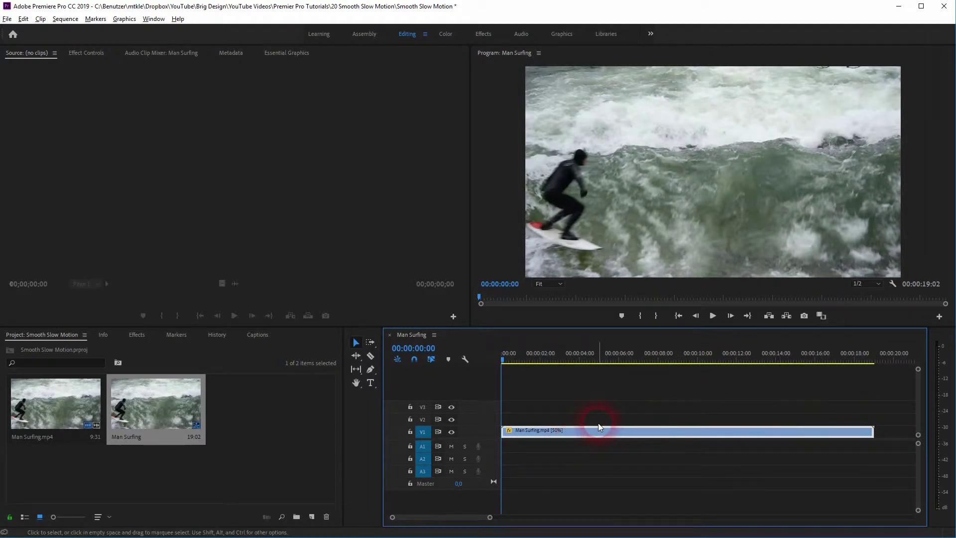
{"action": "key", "text": "ctrl+z"}
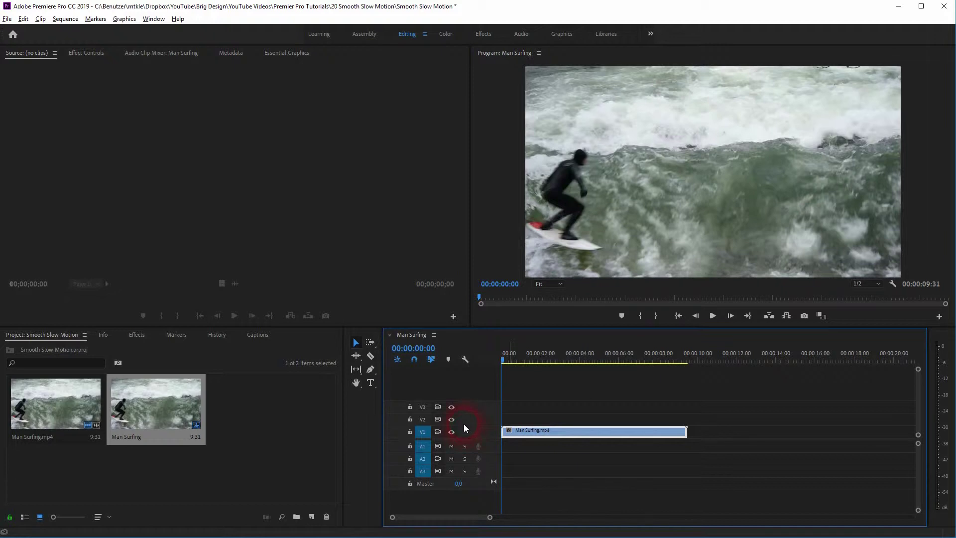
Enlarge the Video 1 track and add a keyframe to the clip at about 00:00:00:47
{"action": "left_click_drag", "start_coordinate": [467, 390], "coordinate": [466, 391]}
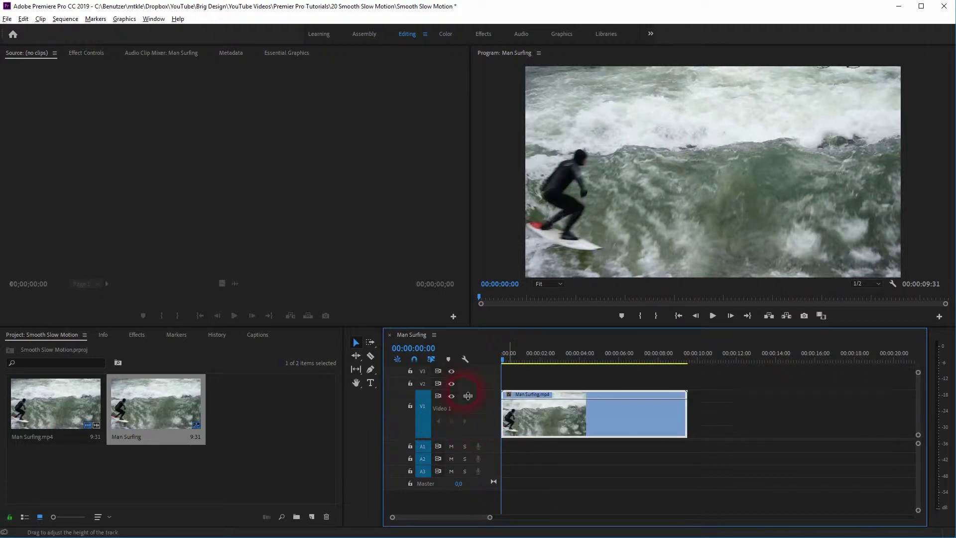
{"action": "left_click_drag", "start_coordinate": [510, 362], "coordinate": [490, 379]}
{"action": "key", "text": "space"}
{"action": "key", "text": "space"}
{"action": "left_click", "coordinate": [449, 419]}
Add a second clip keyframe at 00:00:02:49 and return the playhead to the first keyframe
{"action": "key", "text": "space"}
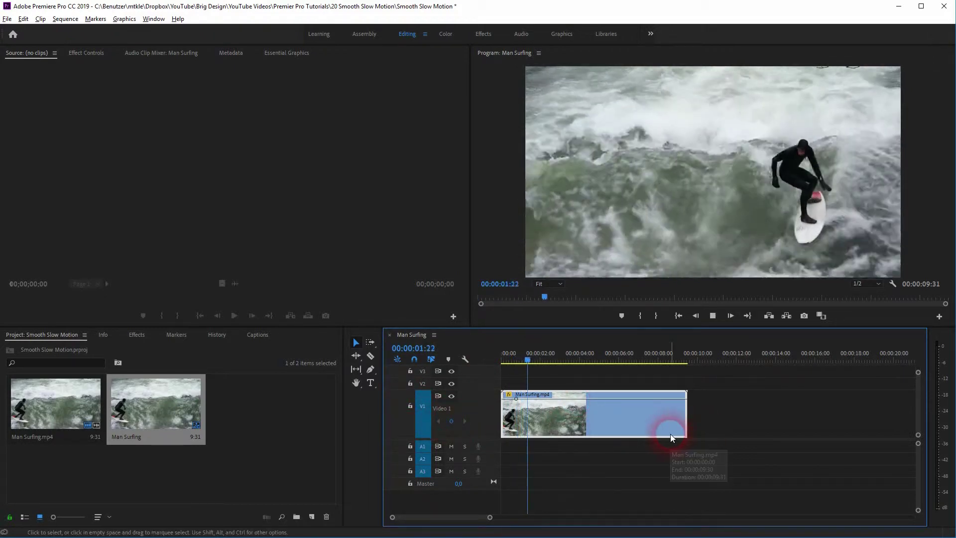
{"action": "key", "text": "space"}
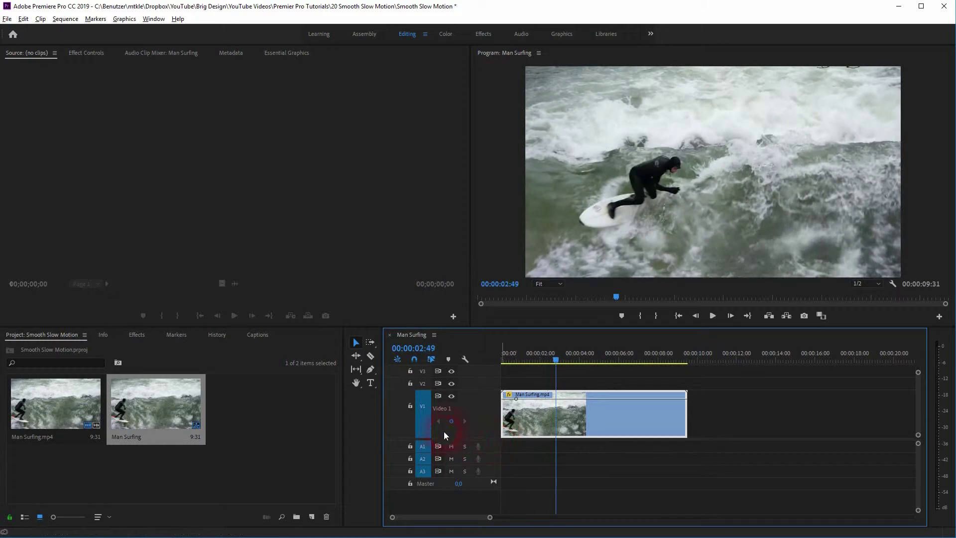
{"action": "left_click", "coordinate": [451, 421]}
{"action": "left_click_drag", "start_coordinate": [556, 362], "coordinate": [518, 377]}
{"action": "left_click", "coordinate": [523, 423]}
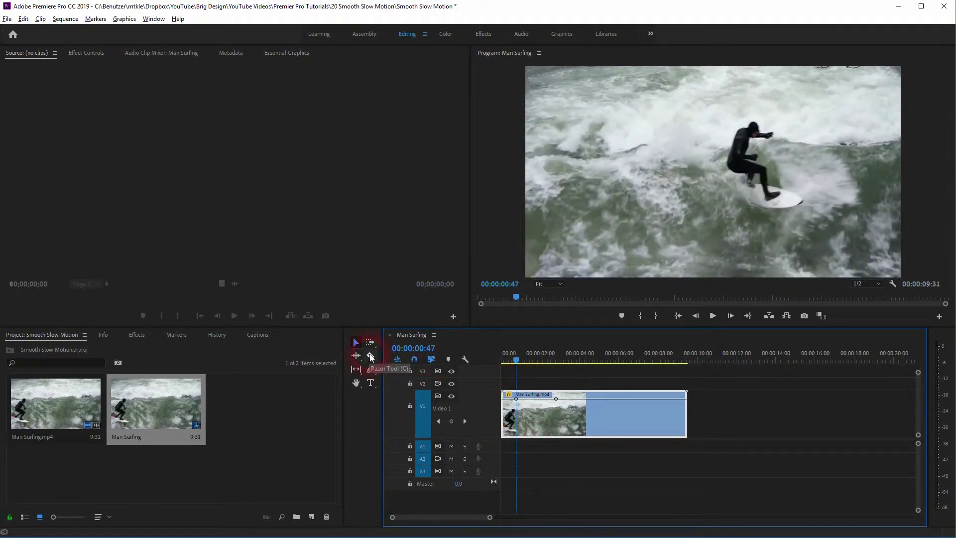
{"action": "left_click", "coordinate": [519, 406]}
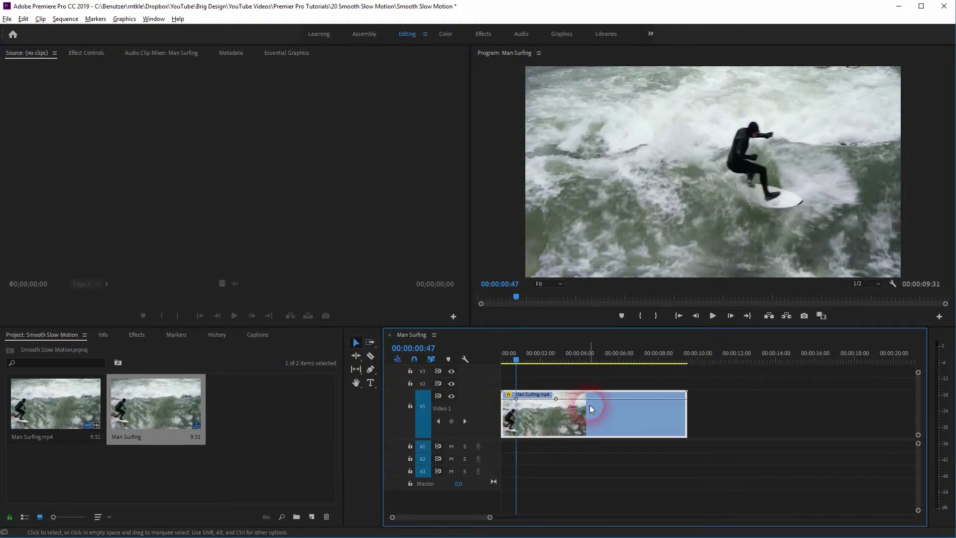
Show the Time Remapping Speed keyframes on the Man Surfing.mp4 clip in the timeline
{"action": "right_click", "coordinate": [552, 408]}
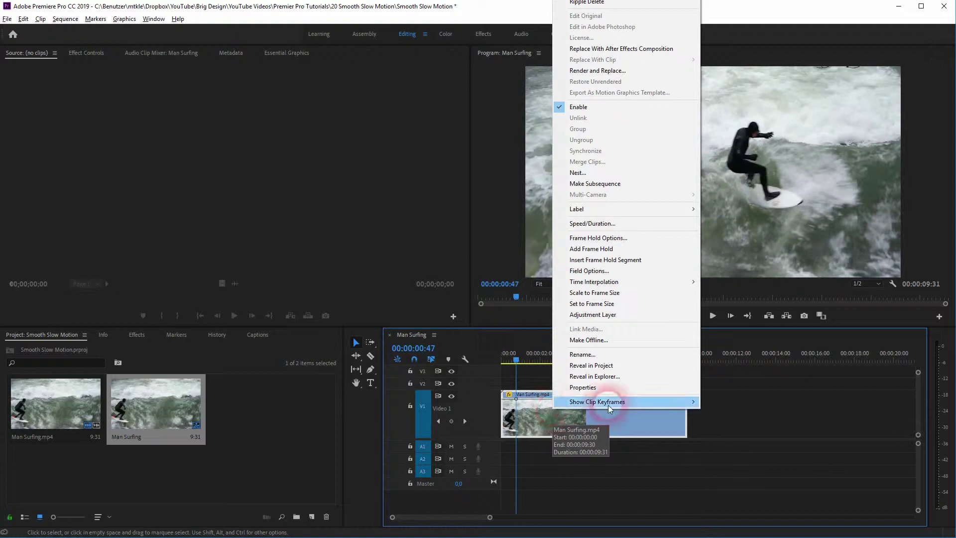
{"action": "mouse_move", "coordinate": [641, 401]}
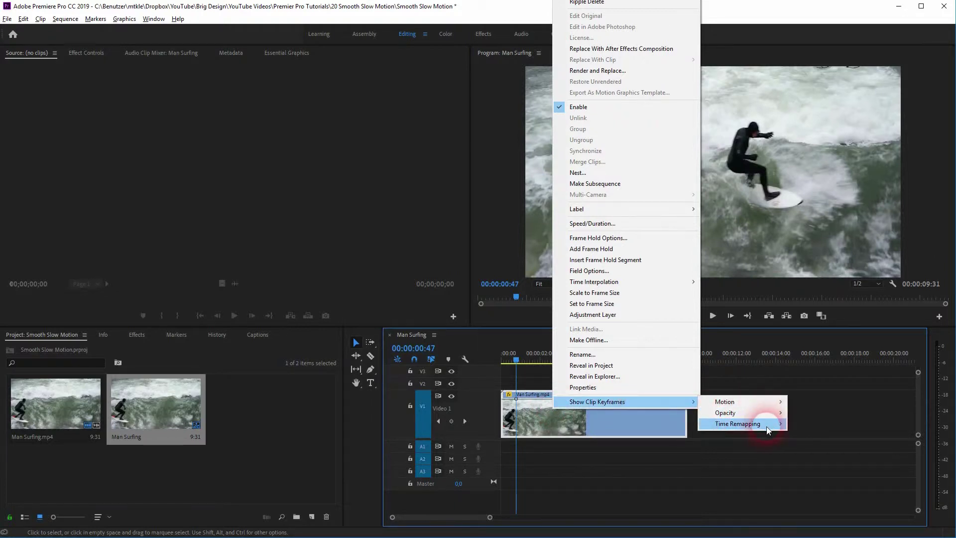
{"action": "mouse_move", "coordinate": [764, 423]}
{"action": "left_click", "coordinate": [811, 424]}
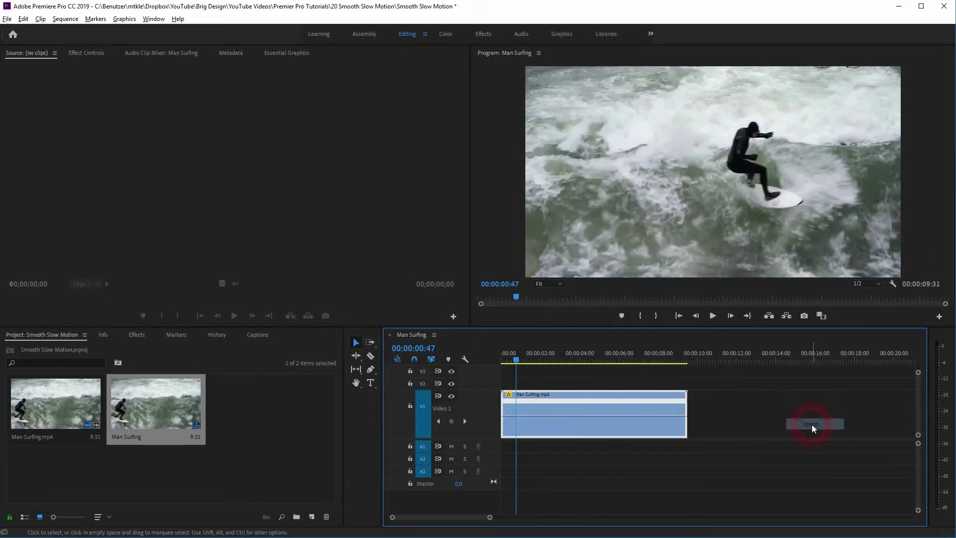
{"action": "left_click", "coordinate": [565, 413]}
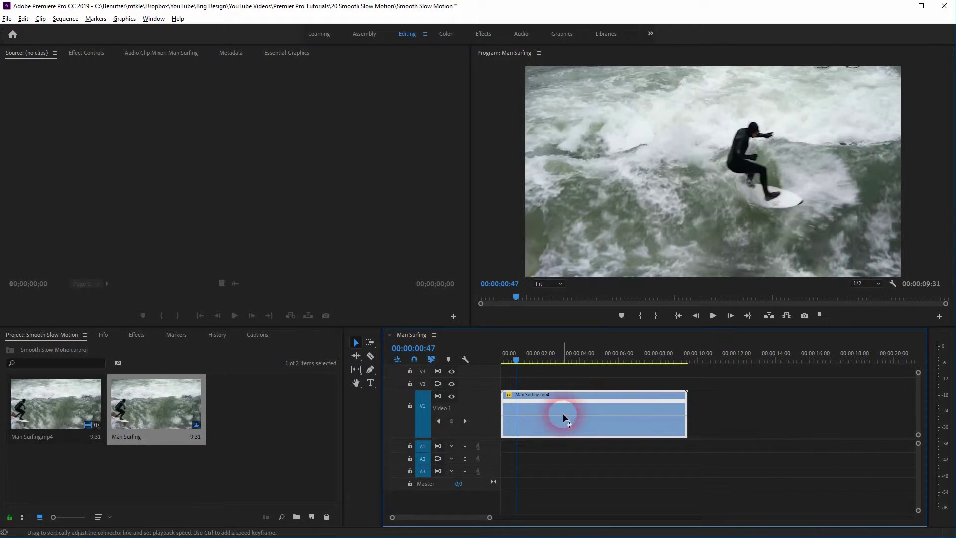
{"action": "left_click_drag", "start_coordinate": [563, 413], "coordinate": [563, 414]}
{"action": "left_click", "coordinate": [537, 467]}
Add speed keyframes to the clip at 00:00:00:40 and 00:00:02:55 and move the playhead back near the first one
{"action": "key", "text": "Home"}
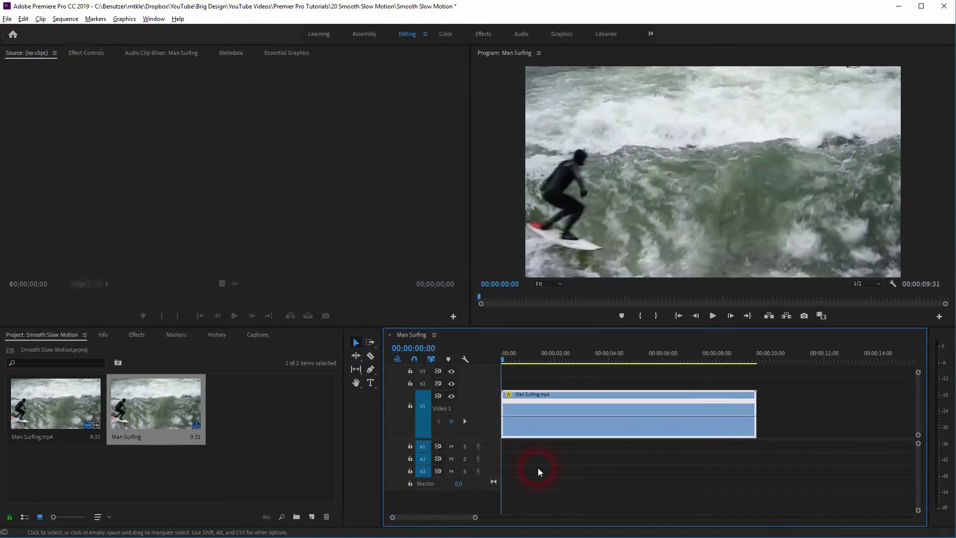
{"action": "key", "text": "space"}
{"action": "key", "text": "space"}
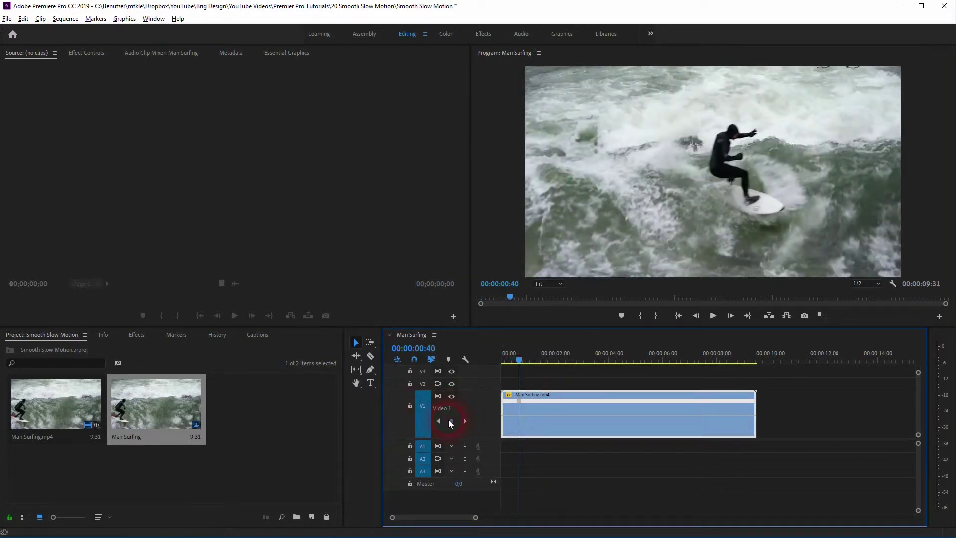
{"action": "key", "text": "space"}
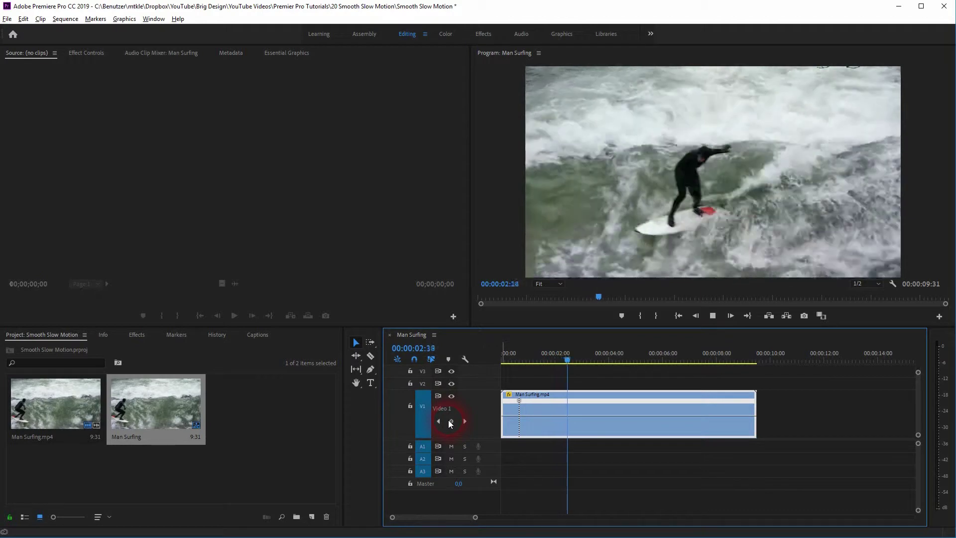
{"action": "key", "text": "space"}
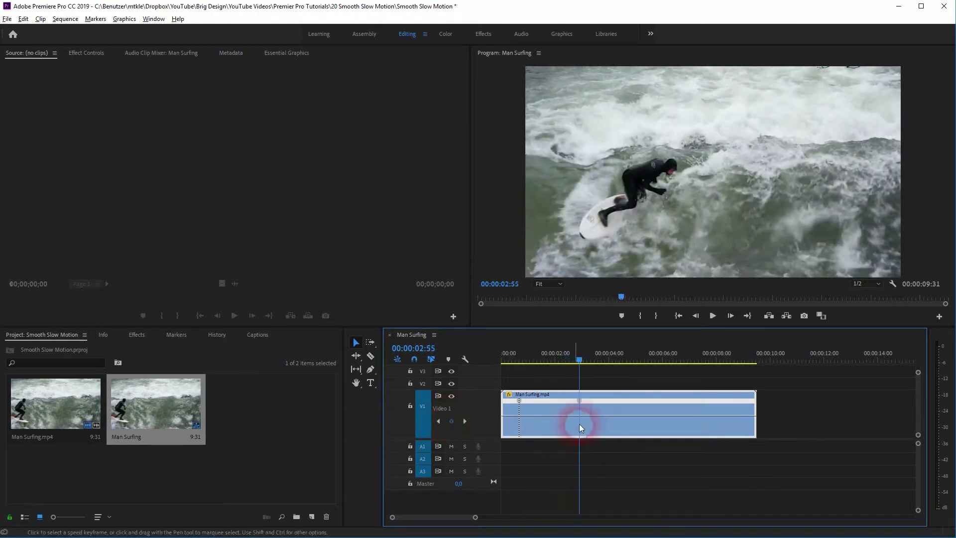
{"action": "left_click_drag", "start_coordinate": [581, 358], "coordinate": [520, 367]}
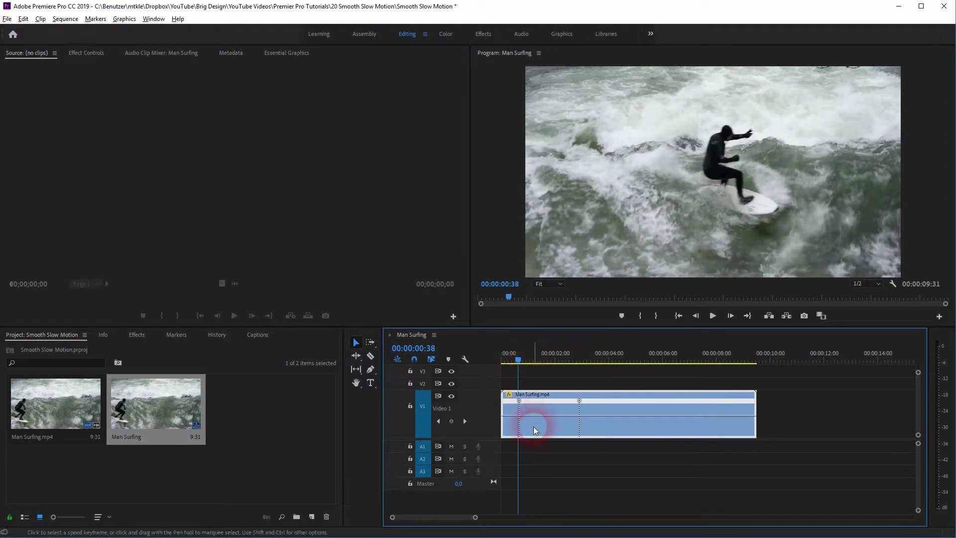
Lower the speed of the section between the two speed keyframes until it lasts about 9 seconds
{"action": "left_click_drag", "start_coordinate": [525, 415], "coordinate": [525, 412]}
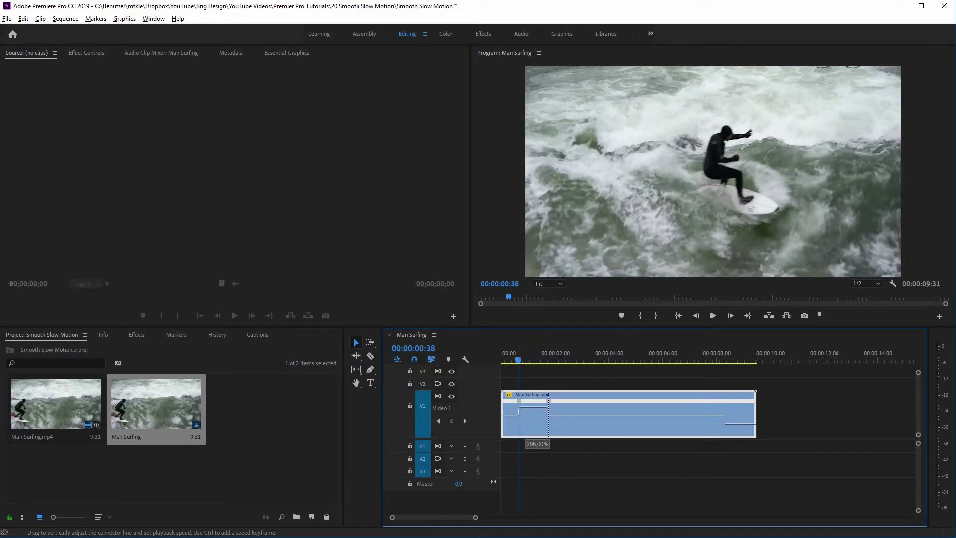
{"action": "left_click_drag", "start_coordinate": [532, 407], "coordinate": [548, 422]}
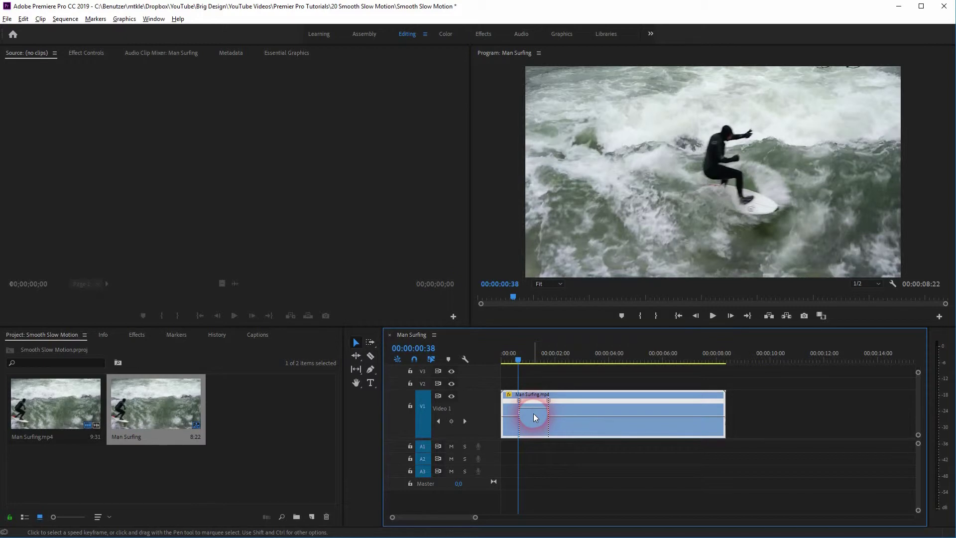
{"action": "left_click_drag", "start_coordinate": [532, 410], "coordinate": [530, 495]}
Play the sequence from near its start through the slowed section to review the motion
{"action": "left_click", "coordinate": [513, 360]}
{"action": "key", "text": "space"}
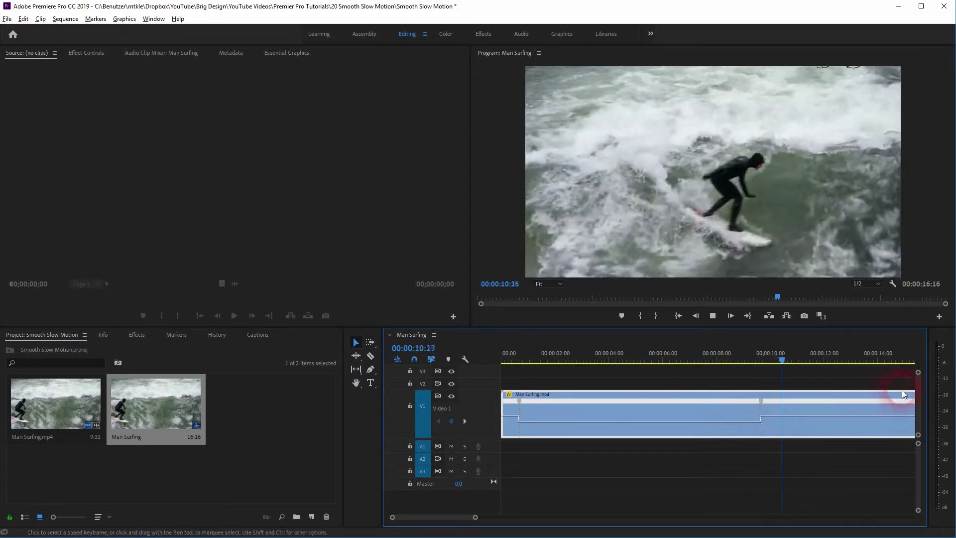
{"action": "key", "text": "space"}
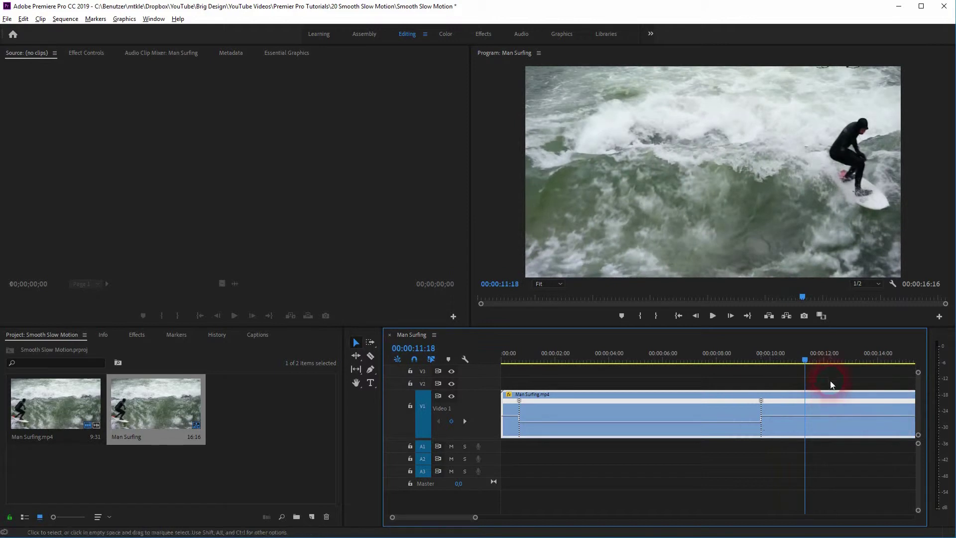
Cut the clip at 00:00:12:15 with the Razor tool and delete the part after the cut
{"action": "left_click_drag", "start_coordinate": [804, 356], "coordinate": [831, 370]}
{"action": "left_click", "coordinate": [371, 356]}
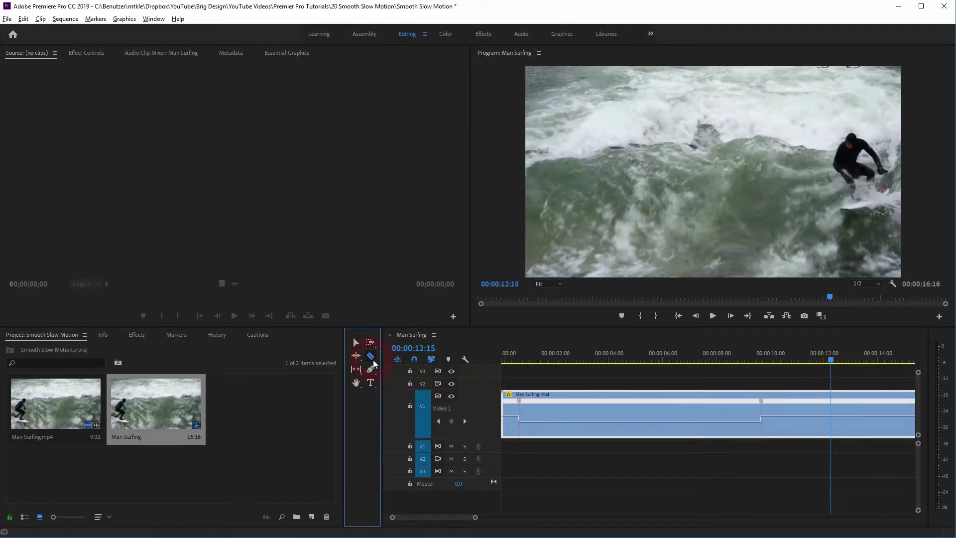
{"action": "left_click", "coordinate": [830, 416]}
{"action": "left_click", "coordinate": [356, 342]}
{"action": "left_click", "coordinate": [871, 411]}
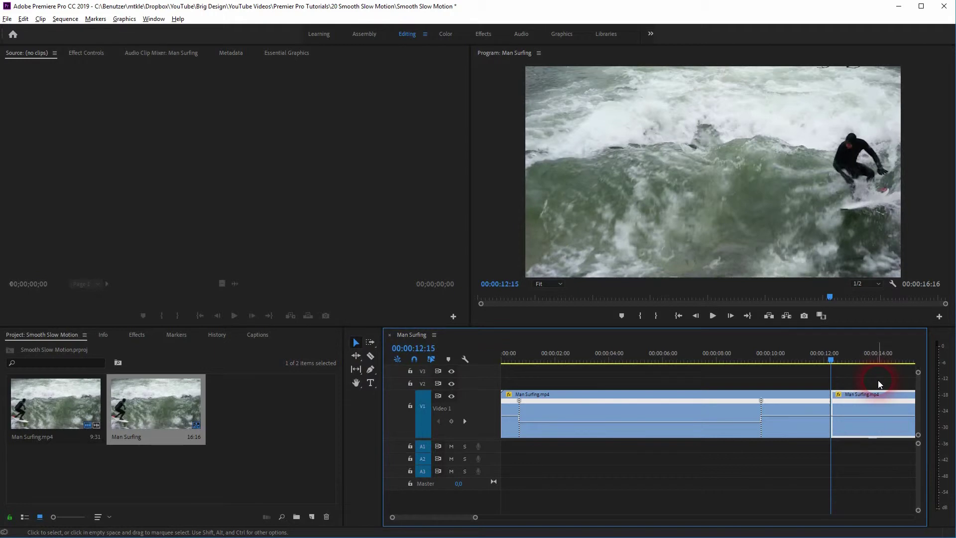
{"action": "key", "text": "Delete"}
Split the first speed keyframe to form a gradual transition of about 0.4 seconds into the slow section
{"action": "left_click_drag", "start_coordinate": [831, 358], "coordinate": [497, 400]}
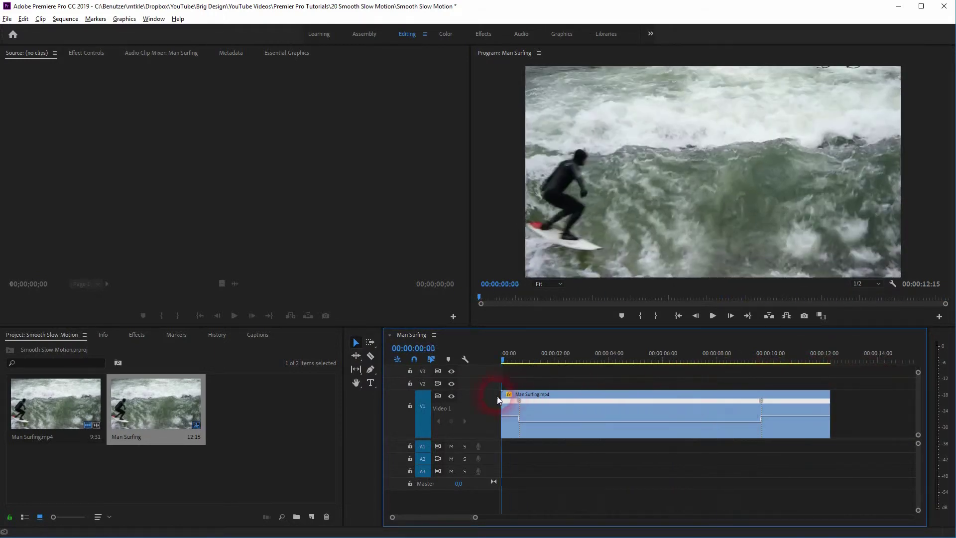
{"action": "scroll", "coordinate": [518, 402], "scroll_direction": "up", "scroll_amount": 4, "text": "alt"}
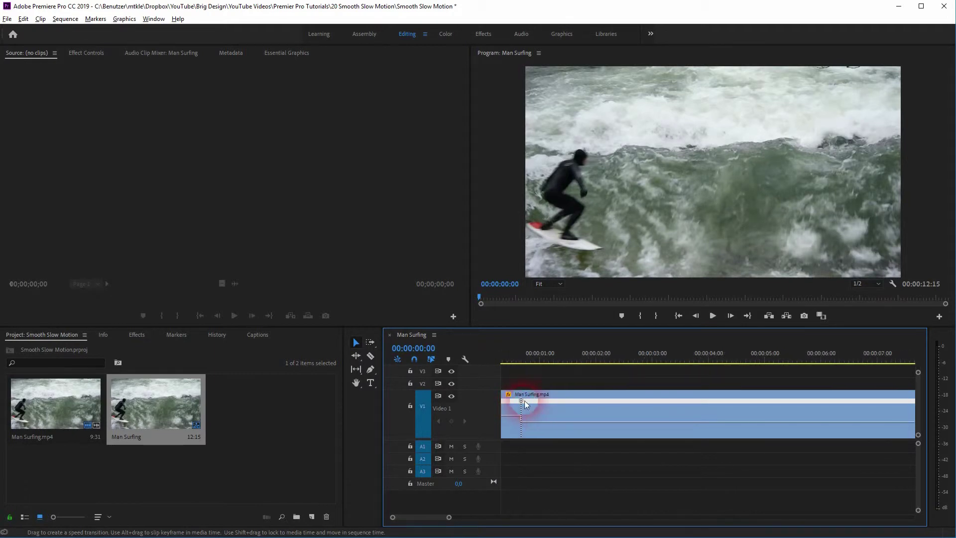
{"action": "left_click", "coordinate": [530, 419]}
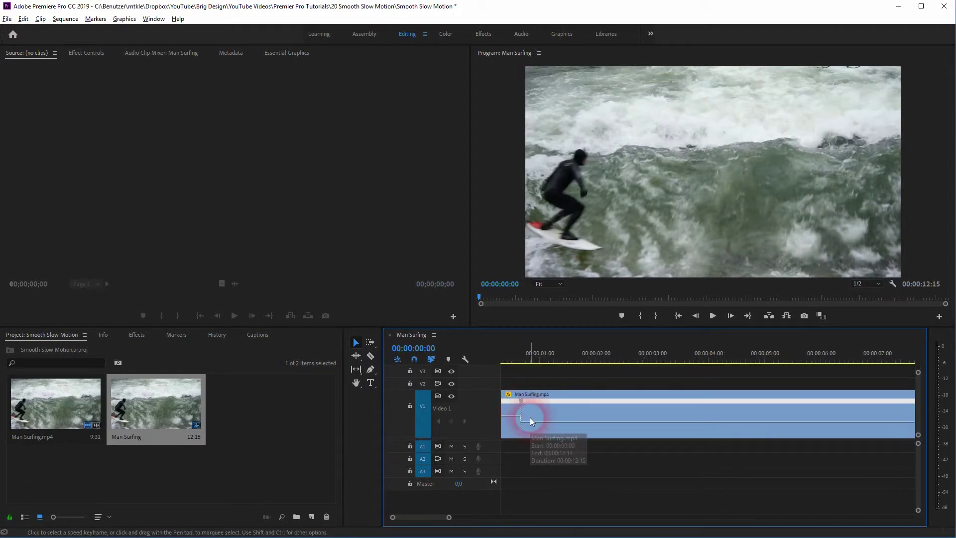
{"action": "scroll", "coordinate": [530, 418], "scroll_direction": "up", "scroll_amount": 2}
{"action": "mouse_move", "coordinate": [546, 404]}
{"action": "left_mouse_down"}
{"action": "mouse_move", "coordinate": [538, 404]}
{"action": "mouse_move", "coordinate": [561, 404]}
{"action": "mouse_move", "coordinate": [560, 413]}
{"action": "left_mouse_up"}
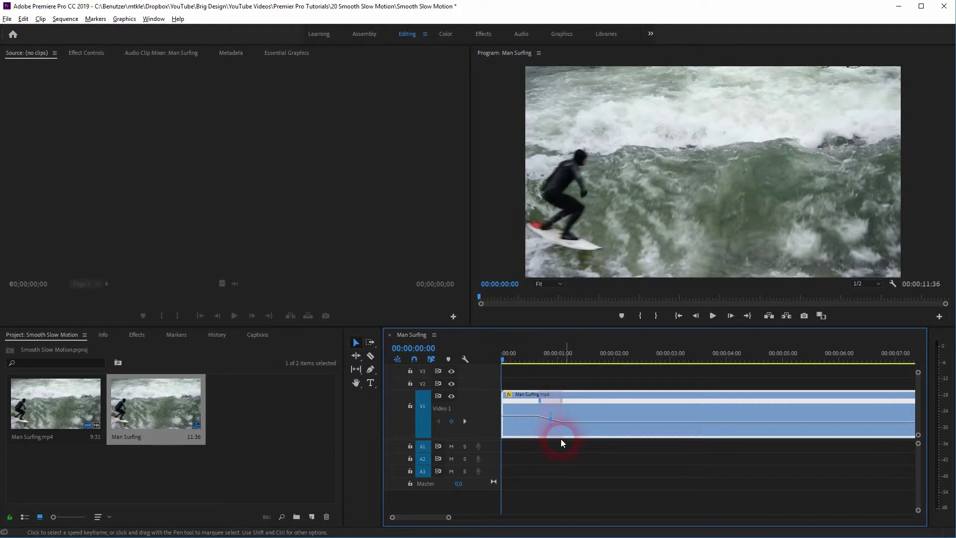
Preview the first speed transition from the sequence start, and raise the speed of the section before it to about 149%
{"action": "key", "text": "space"}
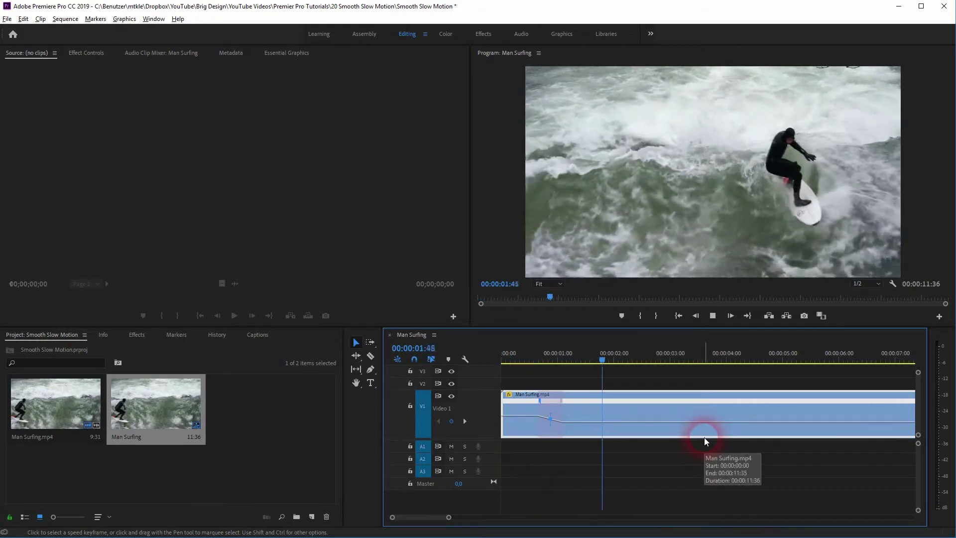
{"action": "key", "text": "space"}
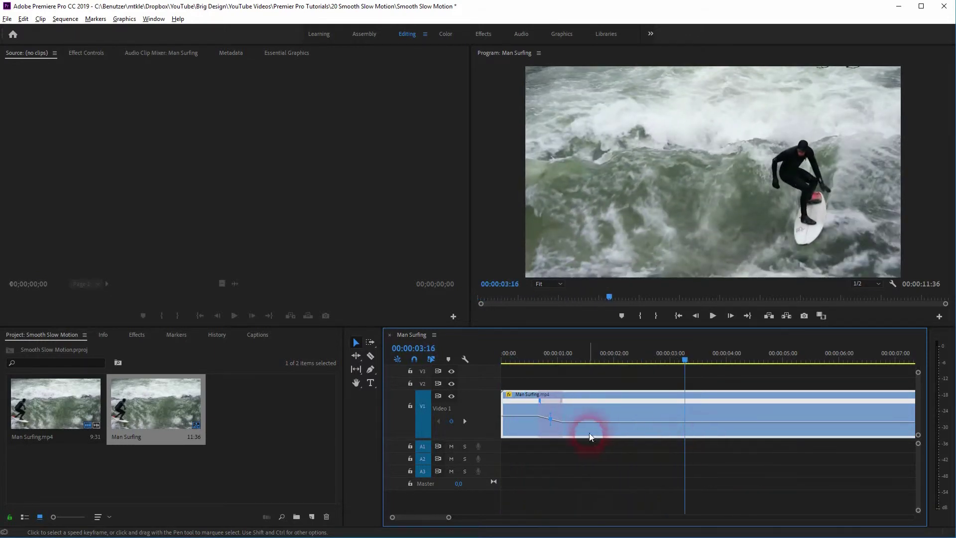
{"action": "left_click_drag", "start_coordinate": [526, 413], "coordinate": [522, 409]}
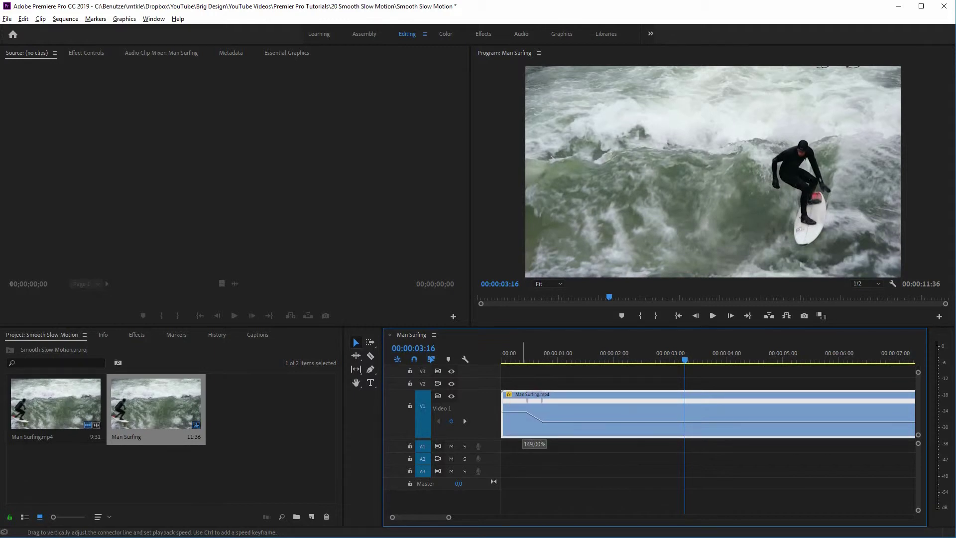
{"action": "left_click_drag", "start_coordinate": [522, 394], "coordinate": [522, 392]}
Play the sequence from the start to review the faster opening and its transition into slow motion
{"action": "left_click_drag", "start_coordinate": [684, 356], "coordinate": [594, 380]}
{"action": "key", "text": "Home"}
{"action": "key", "text": "space"}
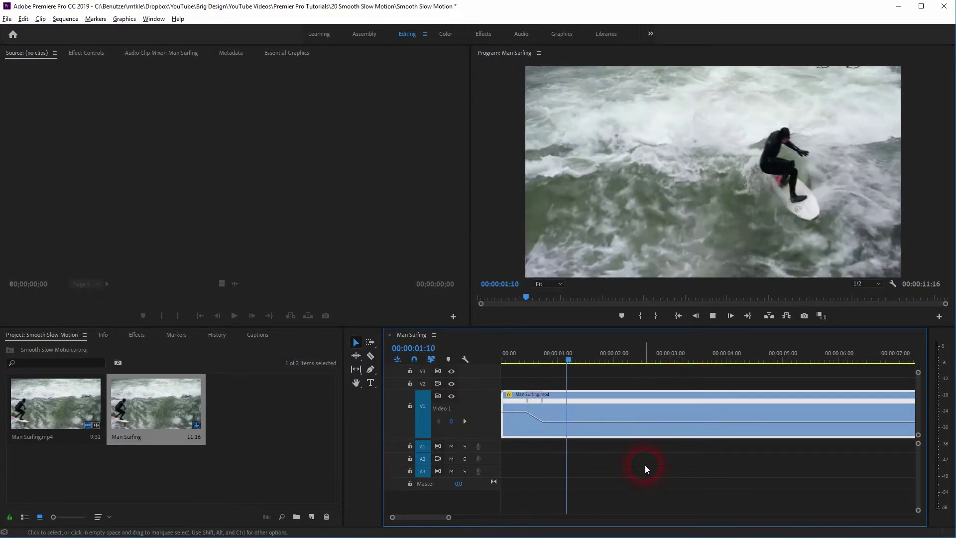
{"action": "key", "text": "space"}
Split the second speed keyframe into a gradual transition of about 0.5 seconds and speed up the clip's final section
{"action": "scroll", "coordinate": [767, 409], "scroll_direction": "down", "scroll_amount": 4}
{"action": "mouse_move", "coordinate": [780, 402]}
{"action": "left_mouse_down"}
{"action": "mouse_move", "coordinate": [710, 408]}
{"action": "mouse_move", "coordinate": [704, 399]}
{"action": "mouse_move", "coordinate": [803, 417]}
{"action": "mouse_move", "coordinate": [796, 410]}
{"action": "left_mouse_up"}
{"action": "left_click", "coordinate": [723, 466]}
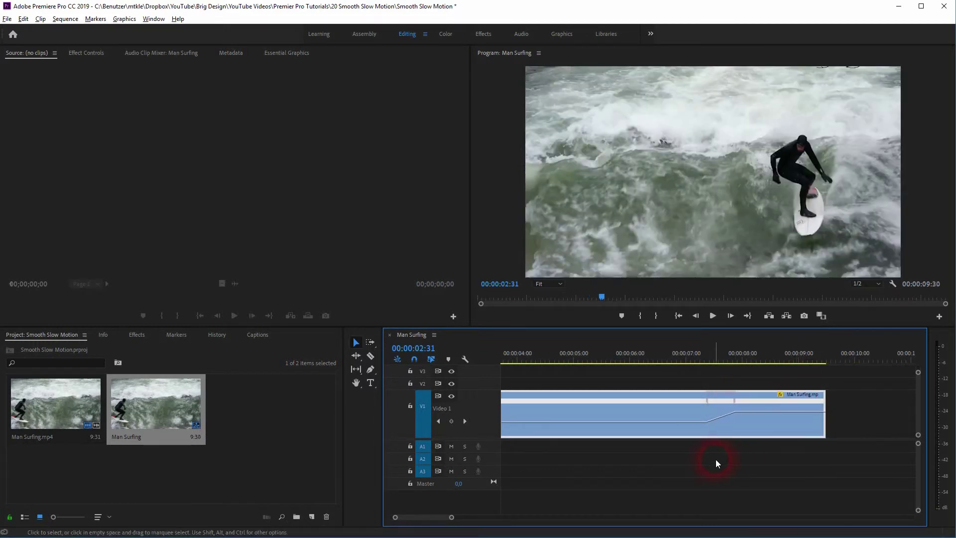
Play the whole sequence from start to end to review both speed transitions
{"action": "key", "text": "Home"}
{"action": "key", "text": "space"}
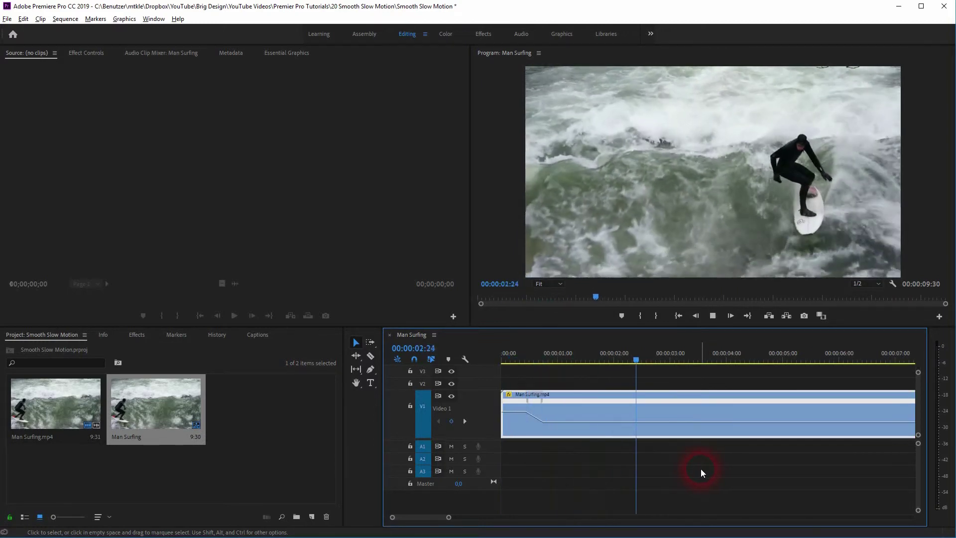
{"action": "key", "text": "minus"}
{"action": "key", "text": "minus"}
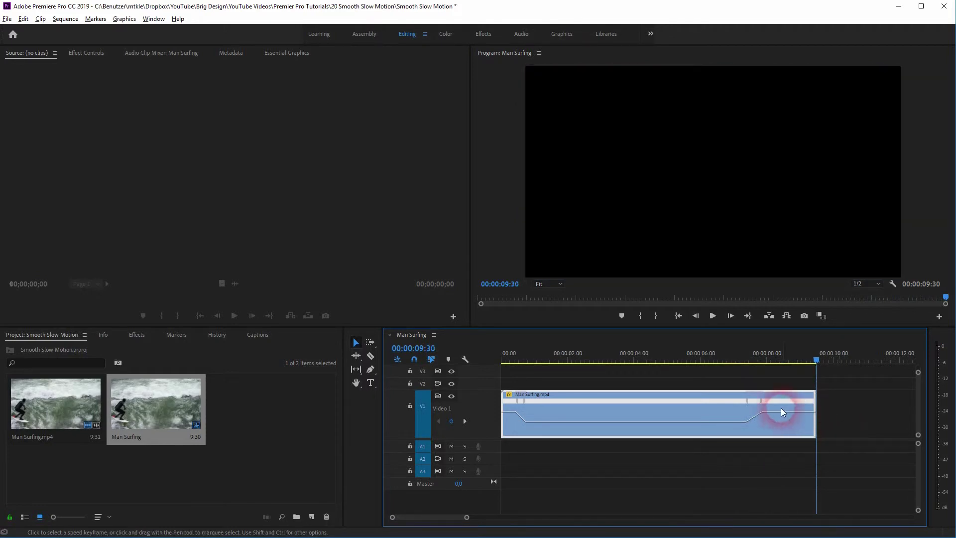
Set the Man Surfing.mp4 clip's time interpolation to Optical Flow and render the sequence preview
{"action": "left_click_drag", "start_coordinate": [816, 359], "coordinate": [643, 412]}
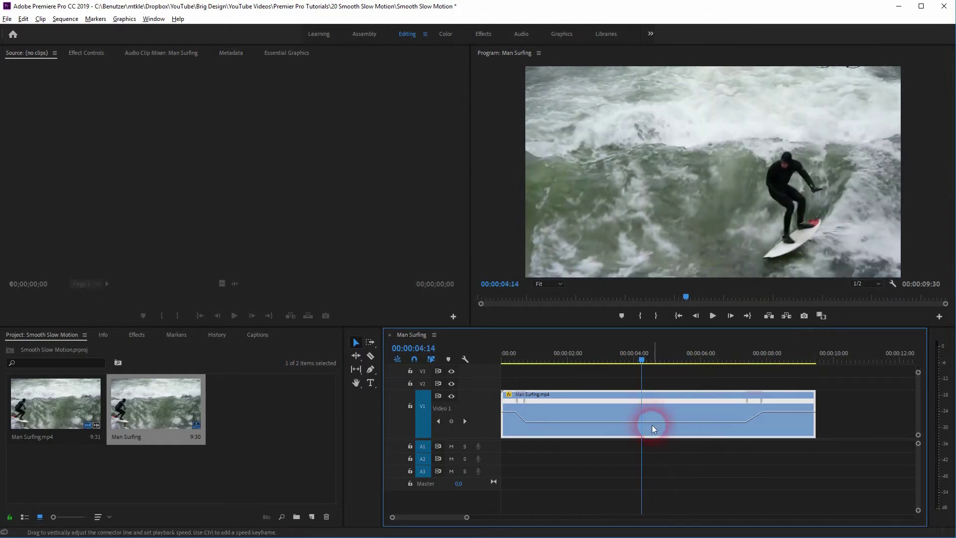
{"action": "right_click", "coordinate": [658, 414]}
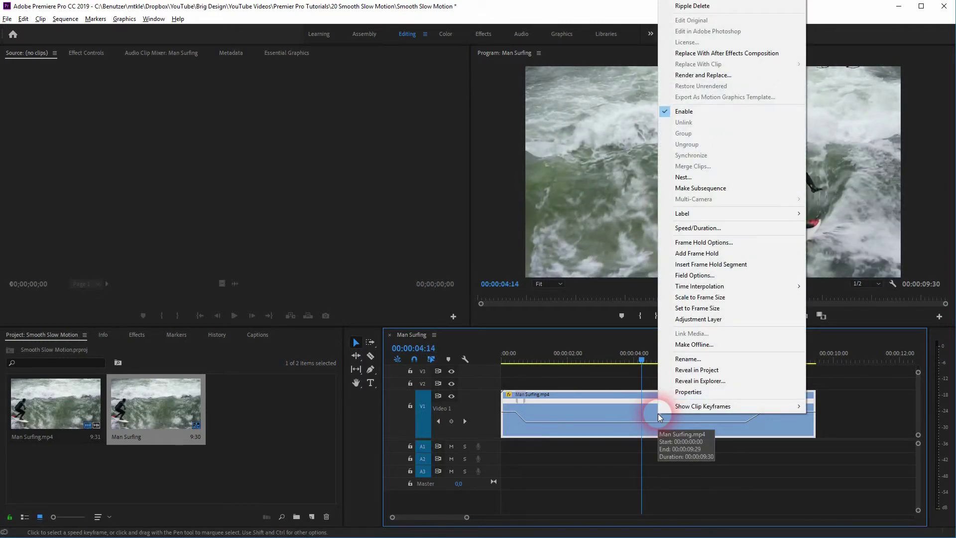
{"action": "mouse_move", "coordinate": [762, 284]}
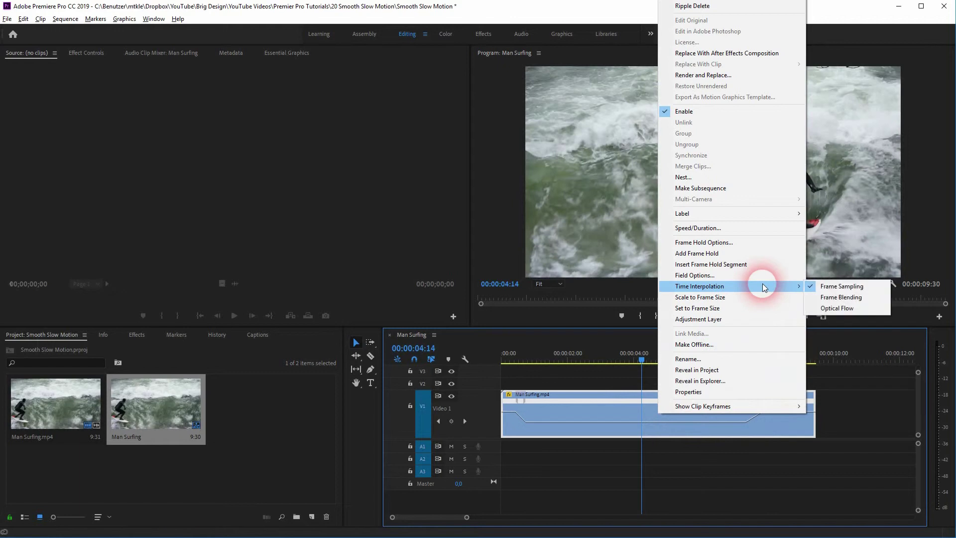
{"action": "left_click", "coordinate": [830, 310]}
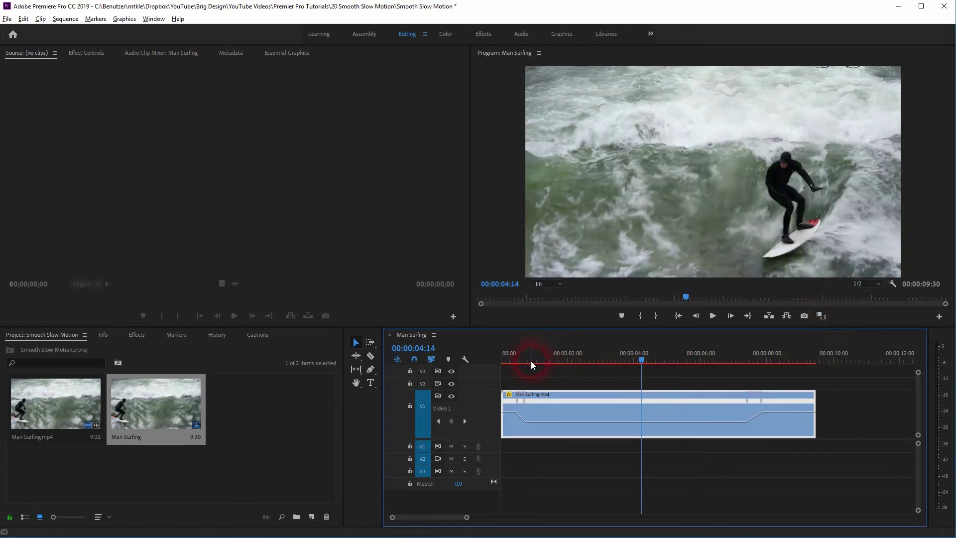
{"action": "left_click", "coordinate": [653, 398]}
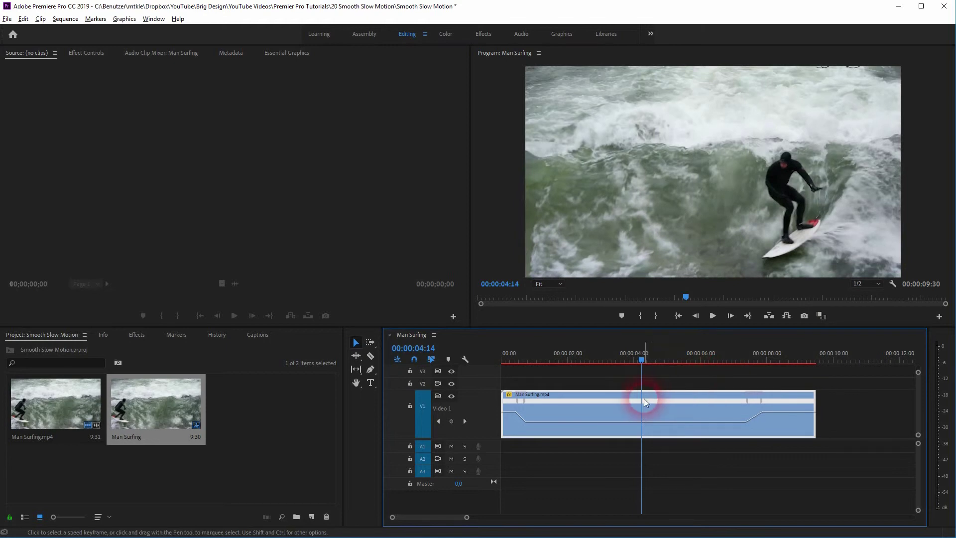
{"action": "key", "text": "Return"}
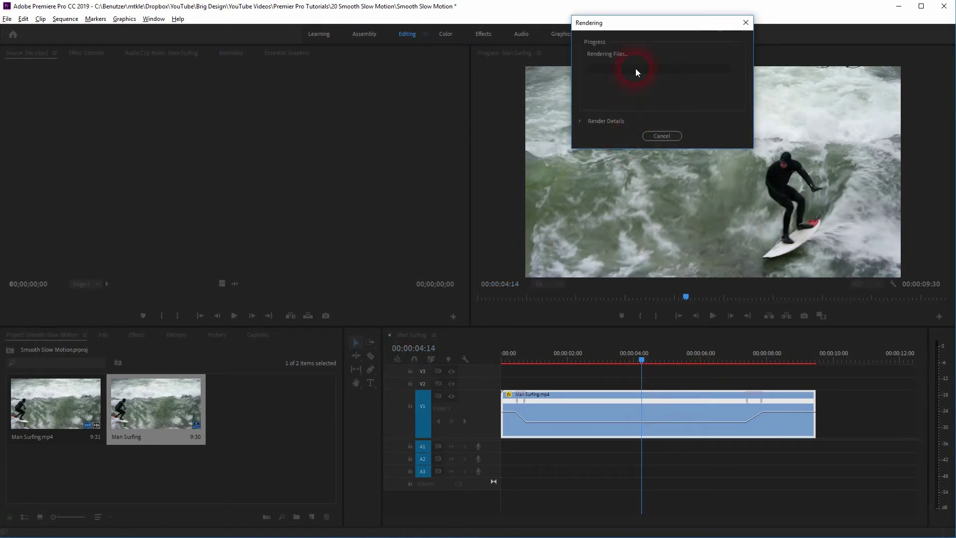